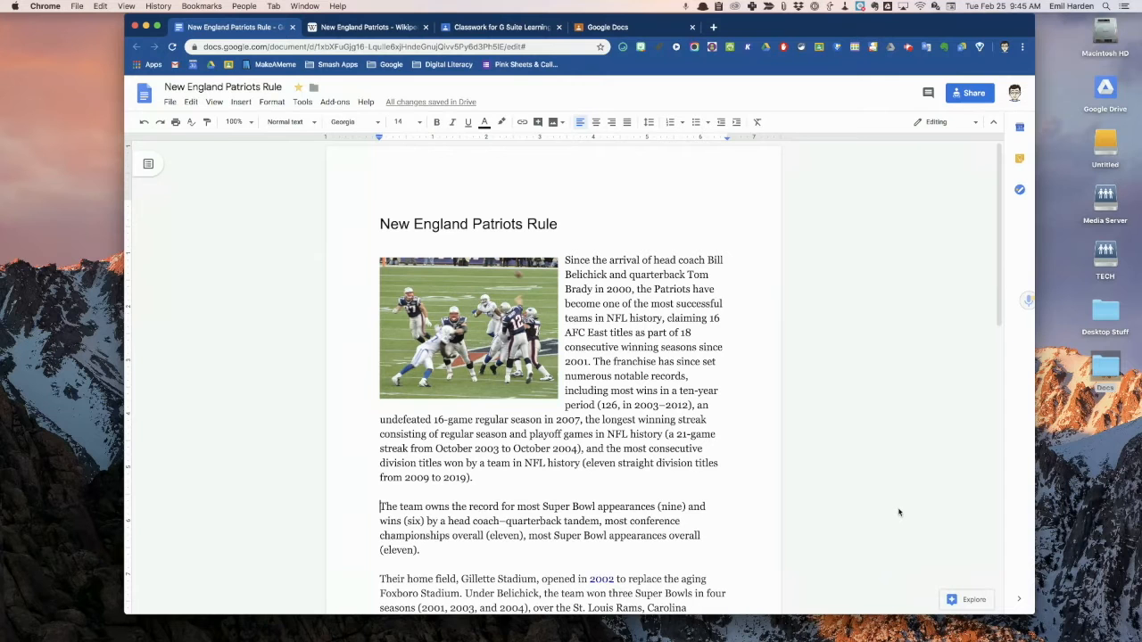
pyautogui.scroll(-5, 899, 512)
pyautogui.scroll(-4, 899, 512)
pyautogui.scroll(6, 898, 507)
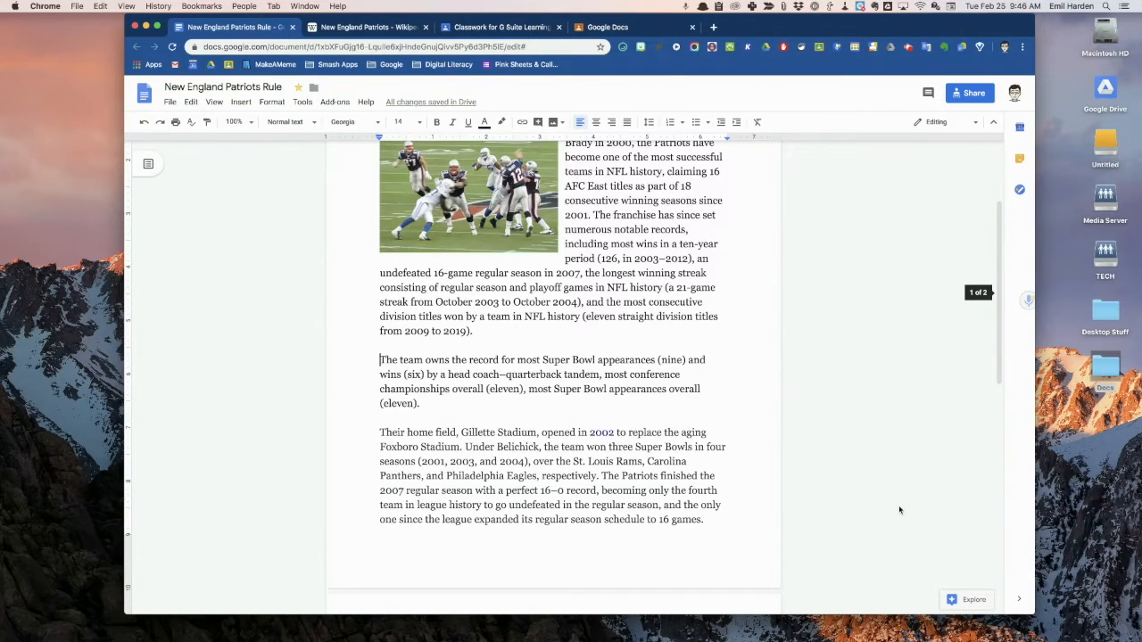
pyautogui.scroll(3, 900, 510)
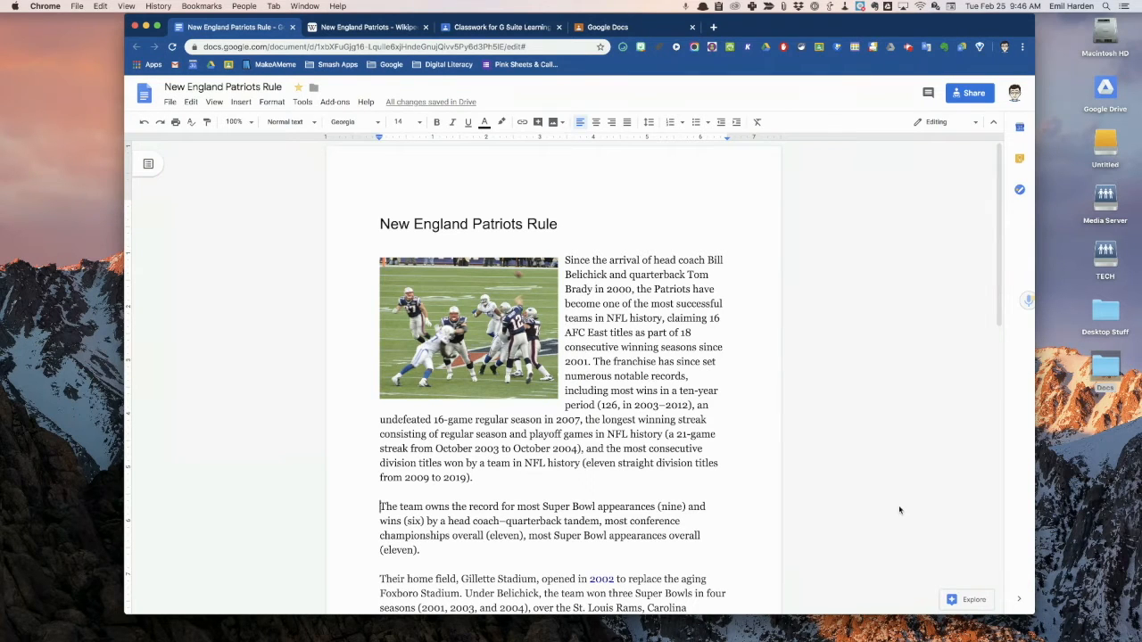
# Comment "Should we add something about the old Foxboro stadium?" on the whole paragraph beginning "Their home field, Gillette Stadium".
pyautogui.scroll(-1, 900, 507)
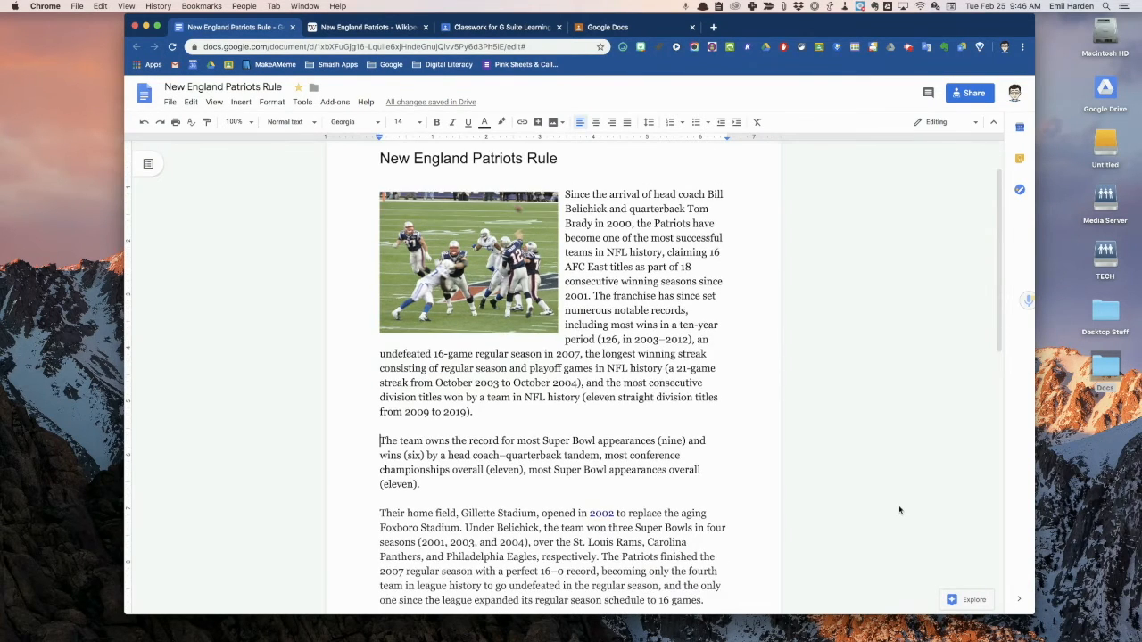
pyautogui.scroll(-1, 899, 505)
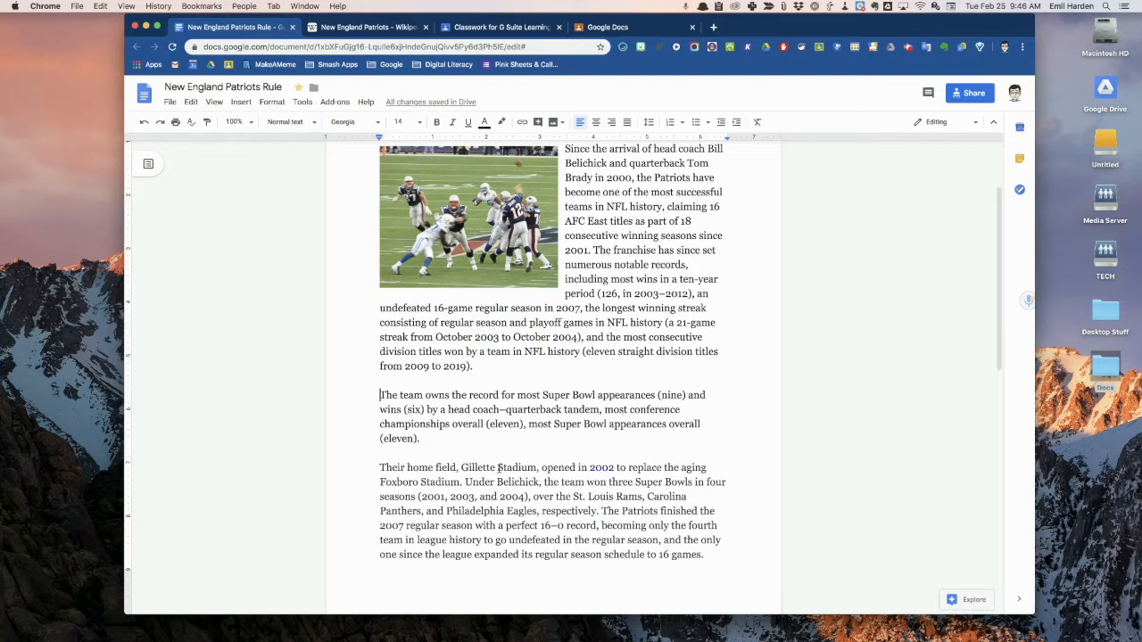
pyautogui.click(381, 469)
pyautogui.click(781, 474)
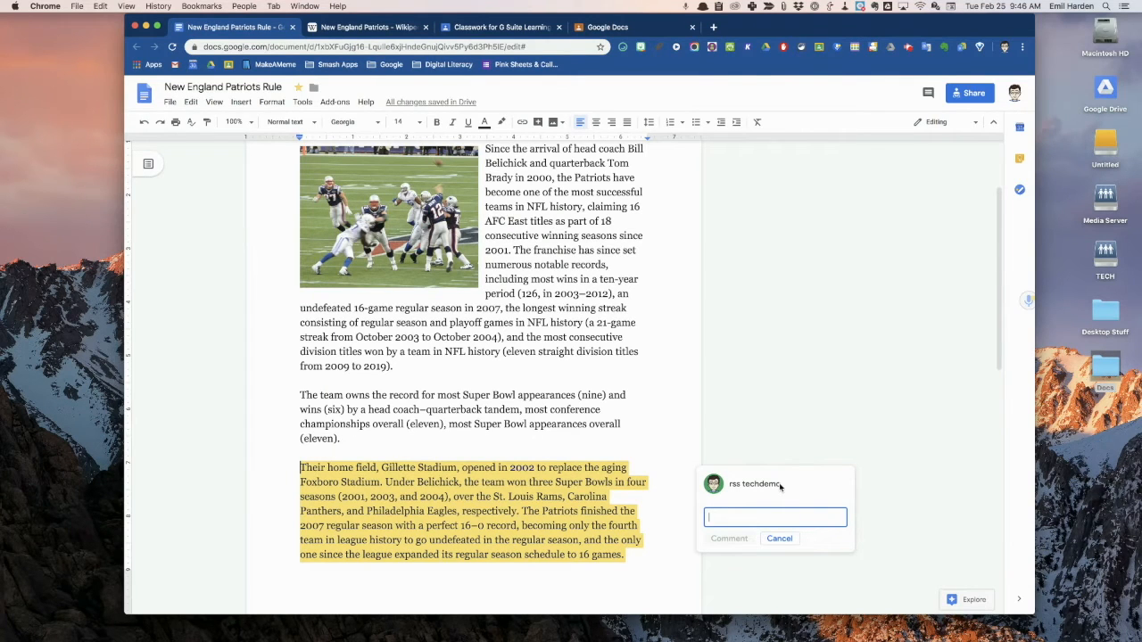
pyautogui.write('Should we')
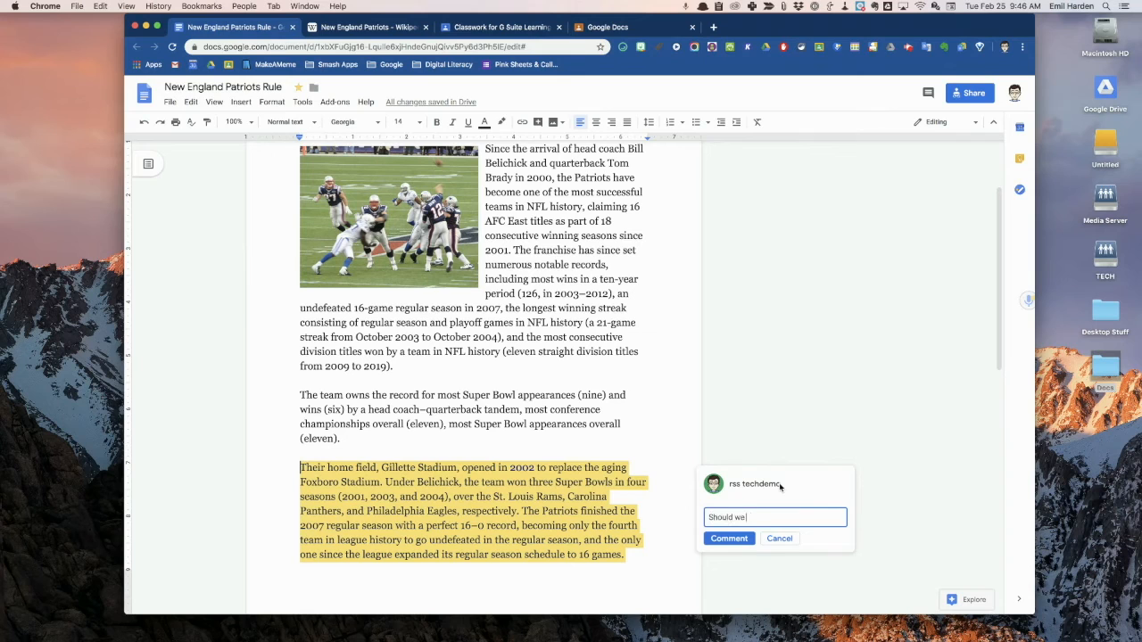
pyautogui.write(' add something about the old')
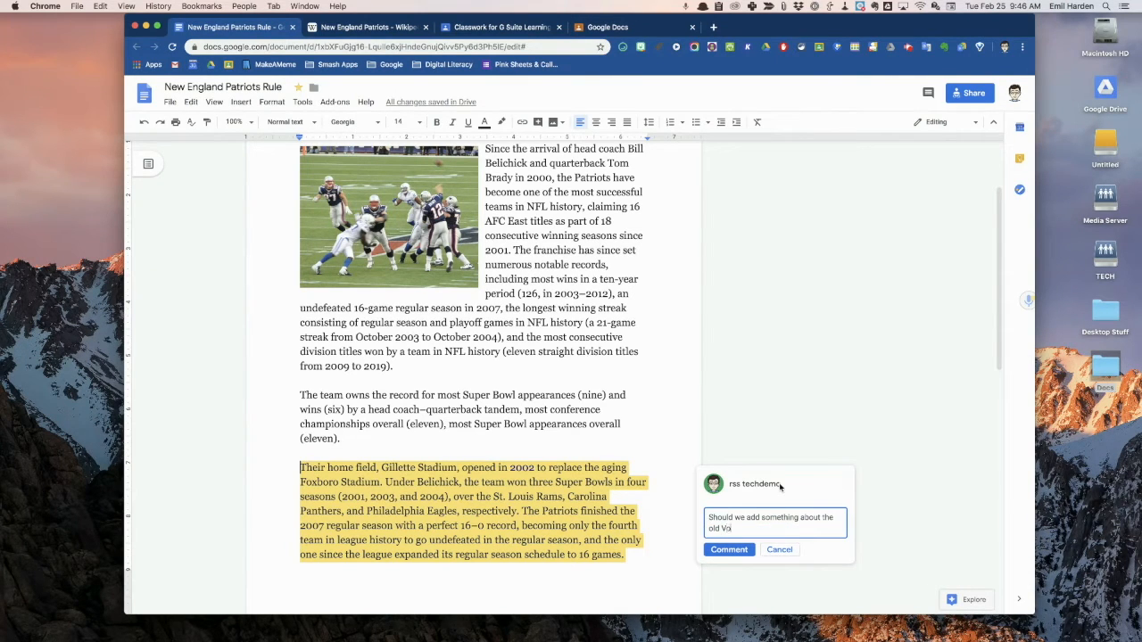
pyautogui.write(' Foxboro stadium?')
pyautogui.click(730, 550)
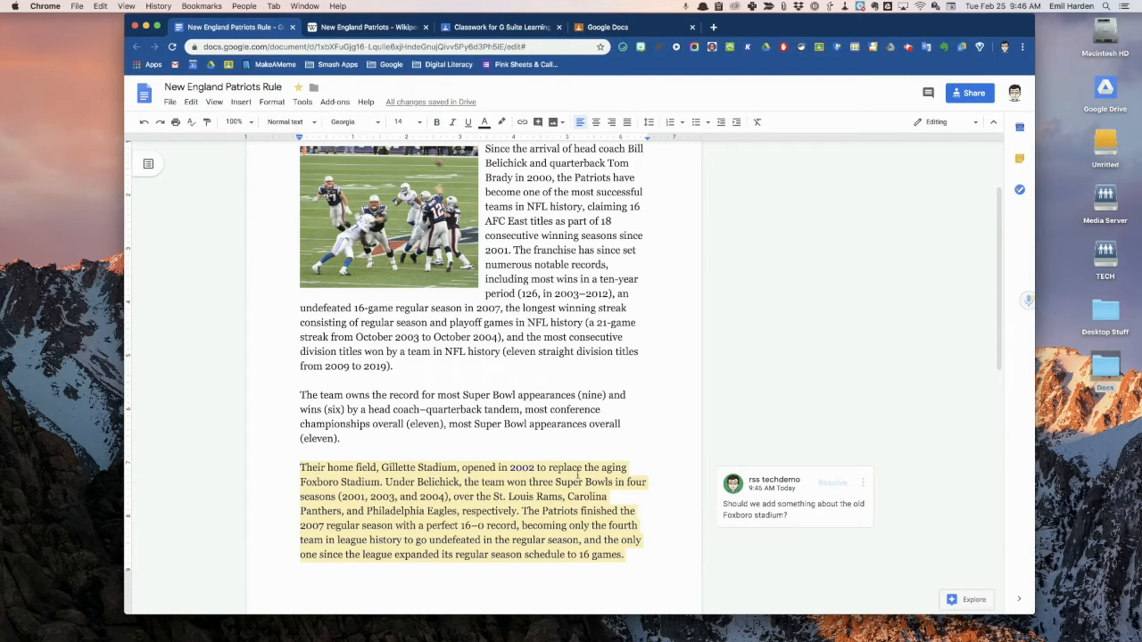
# Draft a comment on the "The team owns the record" paragraph mentioning a collaborator with "Read it and weep!", mark it as assigned, and discard it.
pyautogui.scroll(-5, 522, 526)
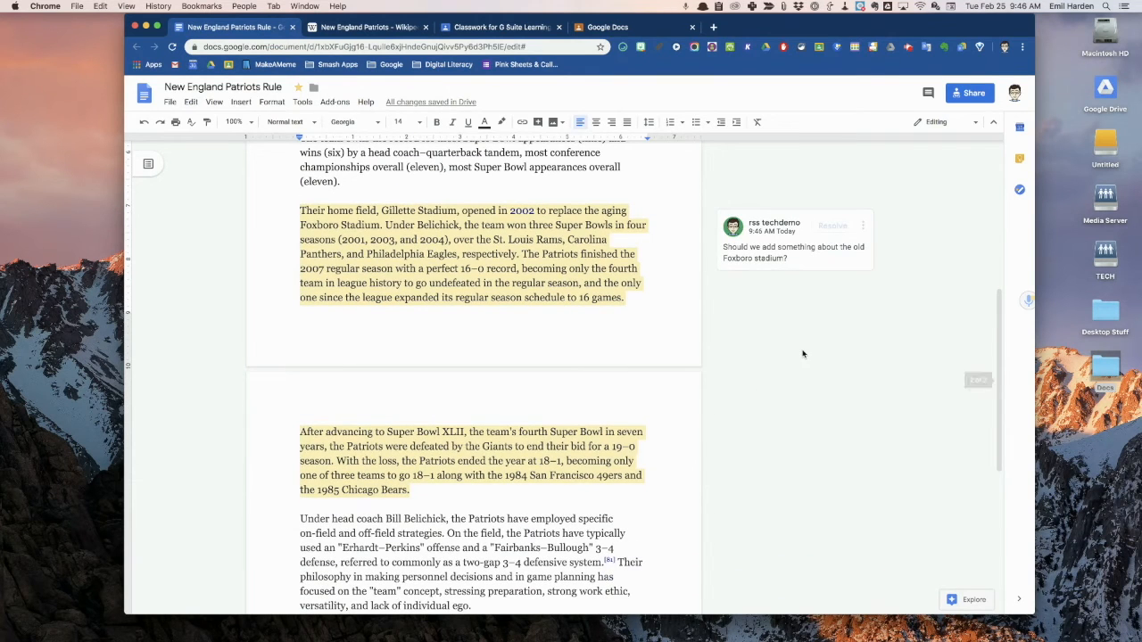
pyautogui.scroll(5, 803, 354)
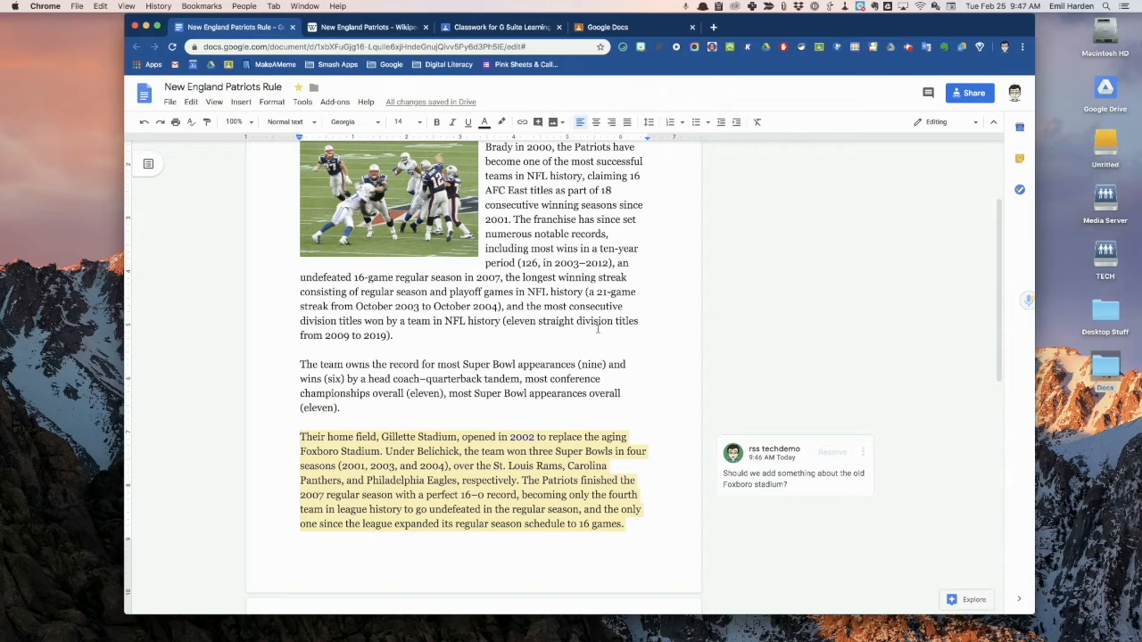
pyautogui.click(301, 364)
pyautogui.click(702, 370)
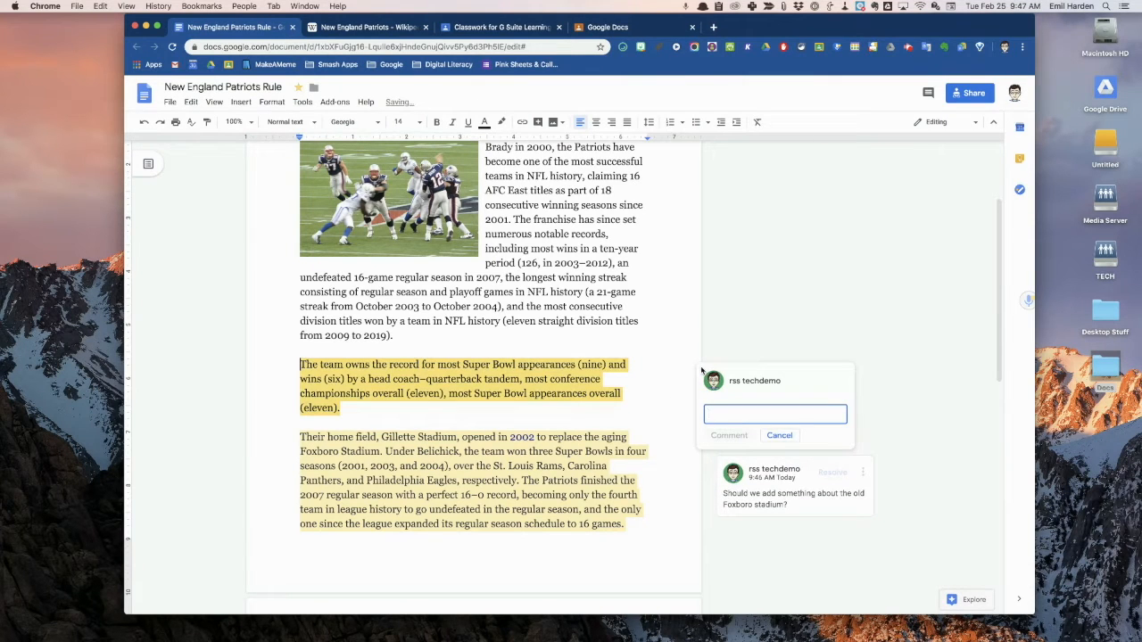
pyautogui.write('@')
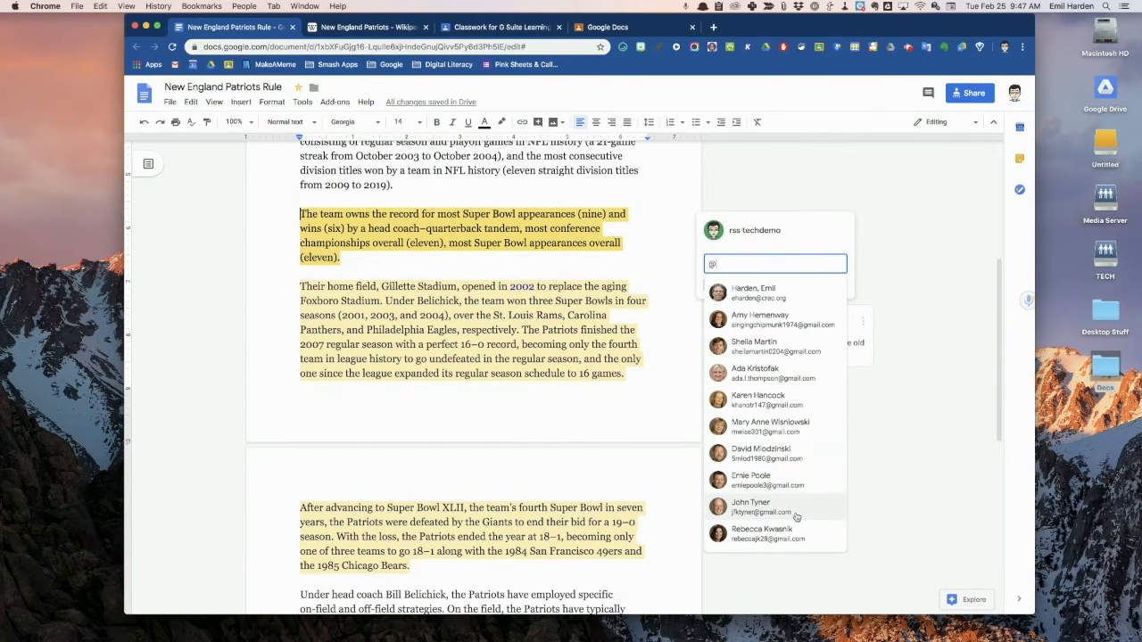
pyautogui.write('m')
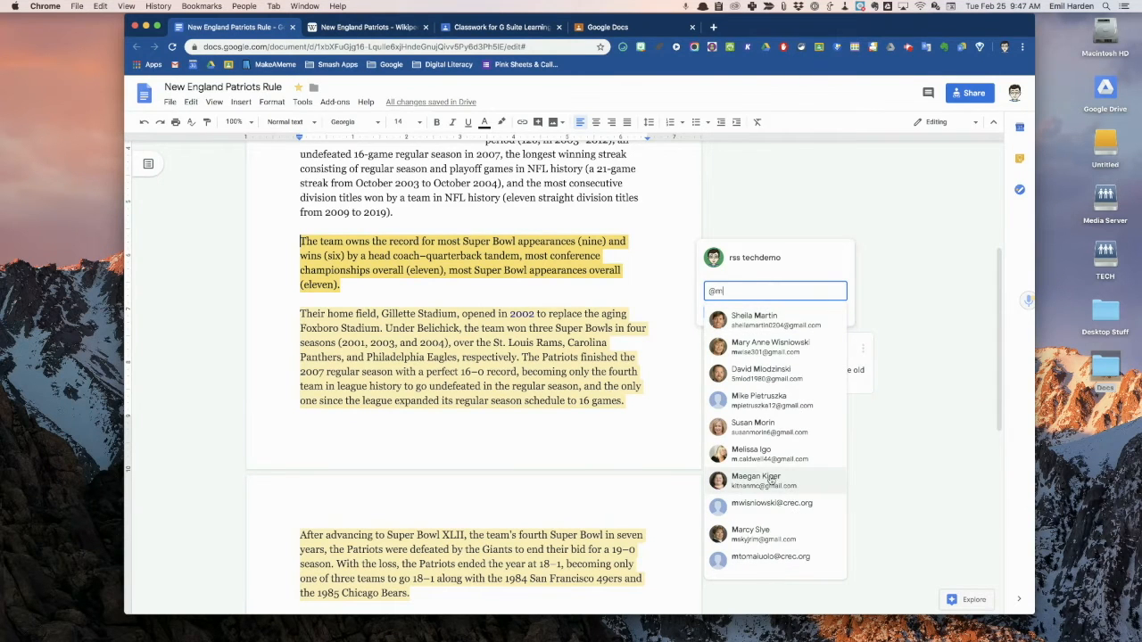
pyautogui.click(754, 559)
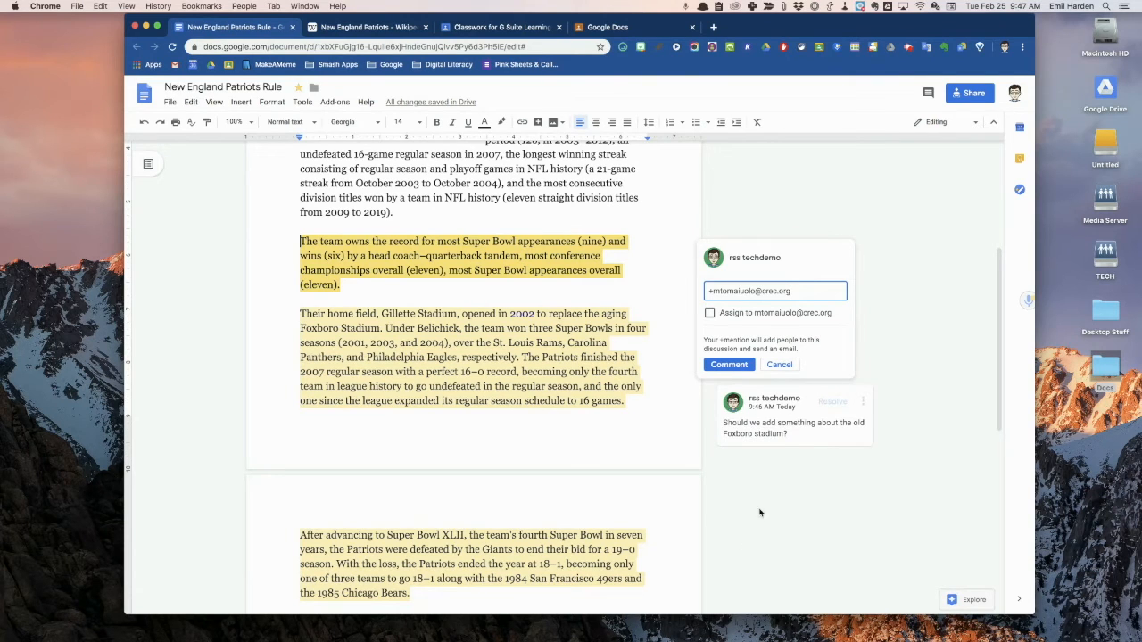
pyautogui.write('Read it and weep!')
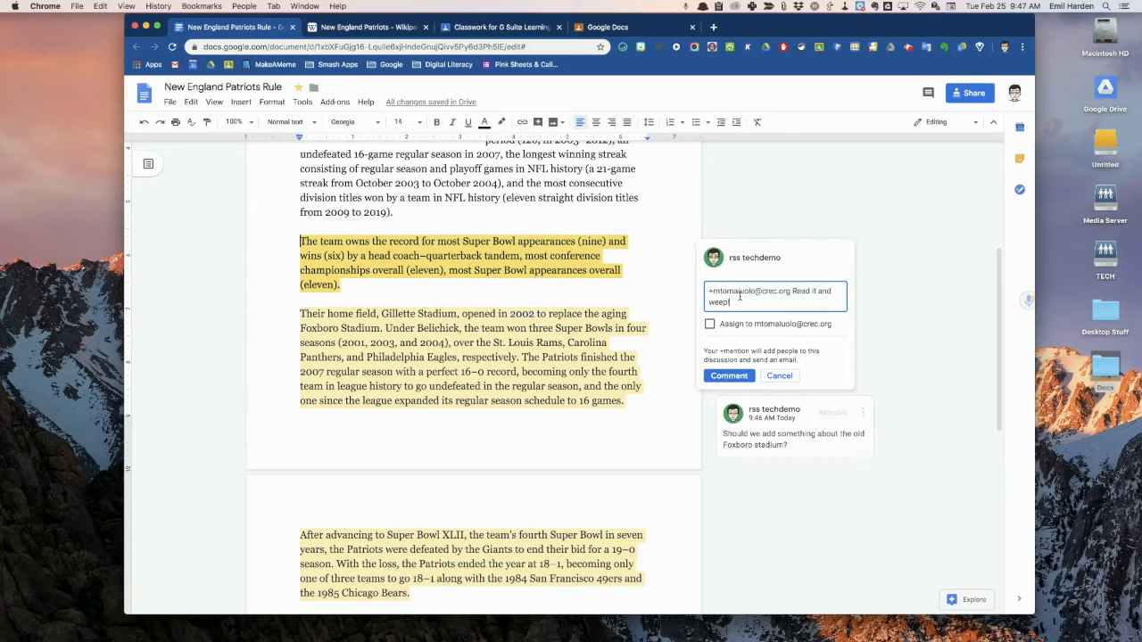
pyautogui.click(710, 324)
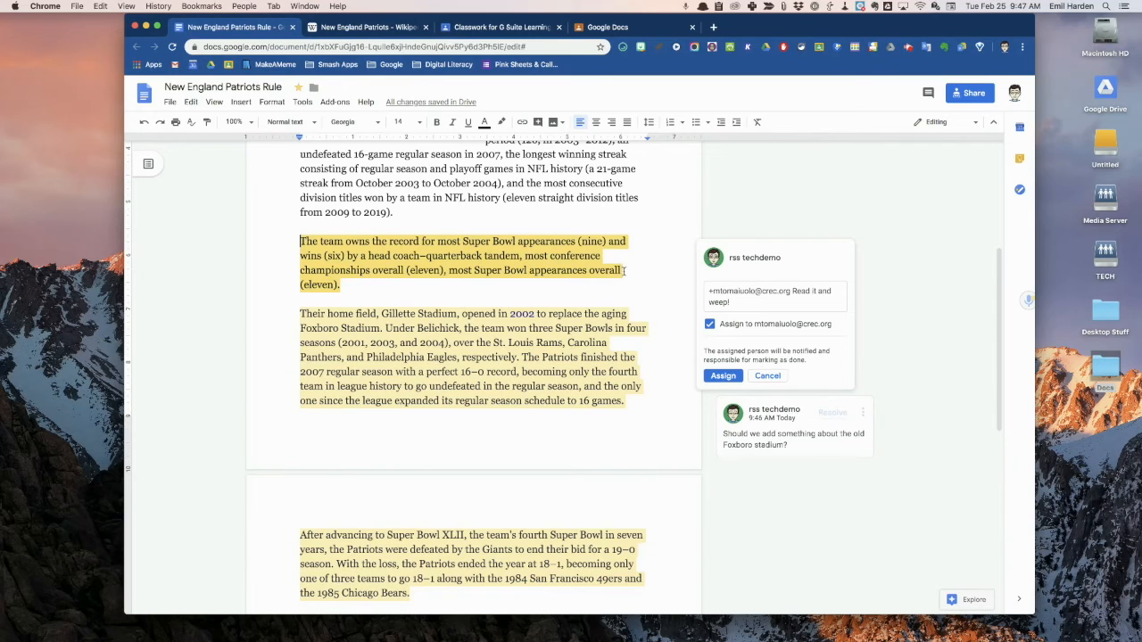
pyautogui.click(769, 377)
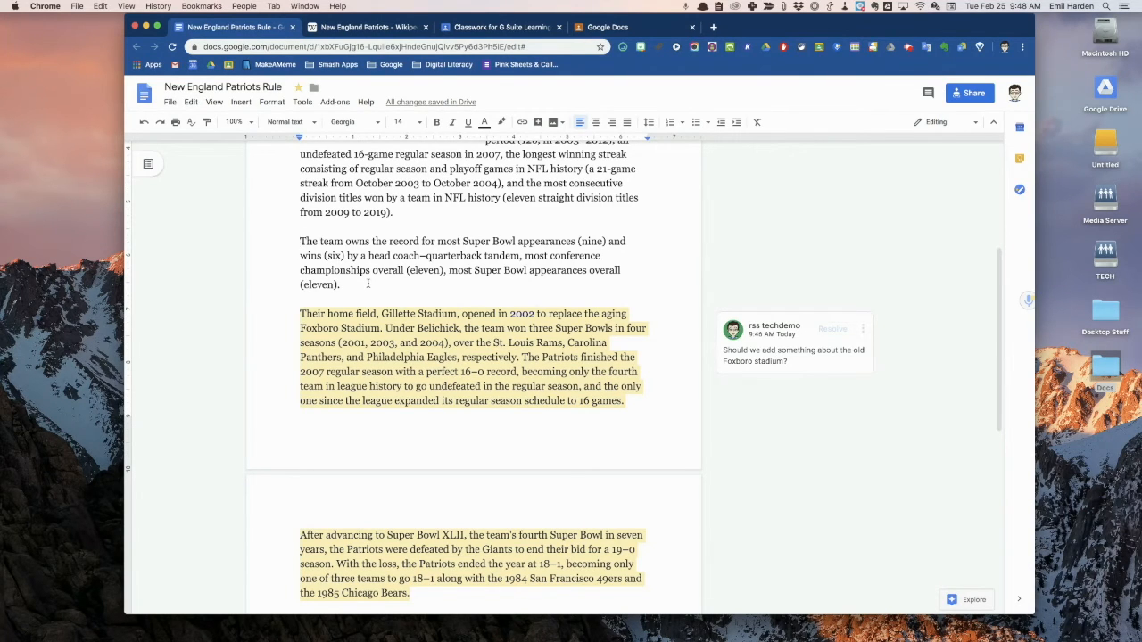
# Insert the filler text "a;lkj asodiu asl;kj" before "Tom Brady" in the first paragraph and delete it again.
pyautogui.scroll(3, 803, 291)
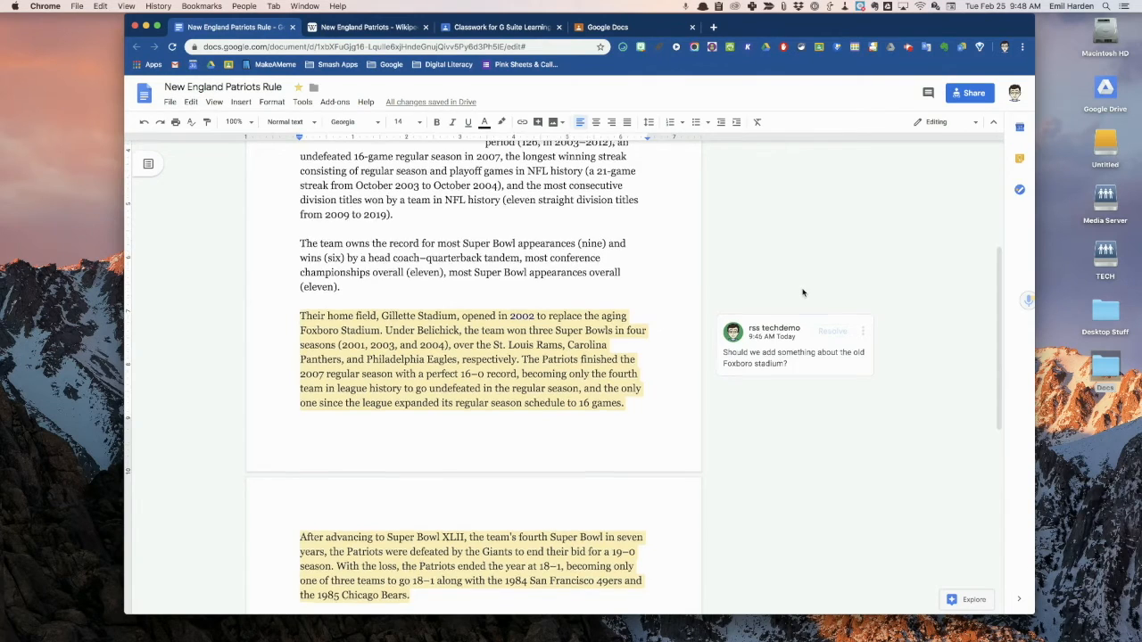
pyautogui.scroll(2, 802, 293)
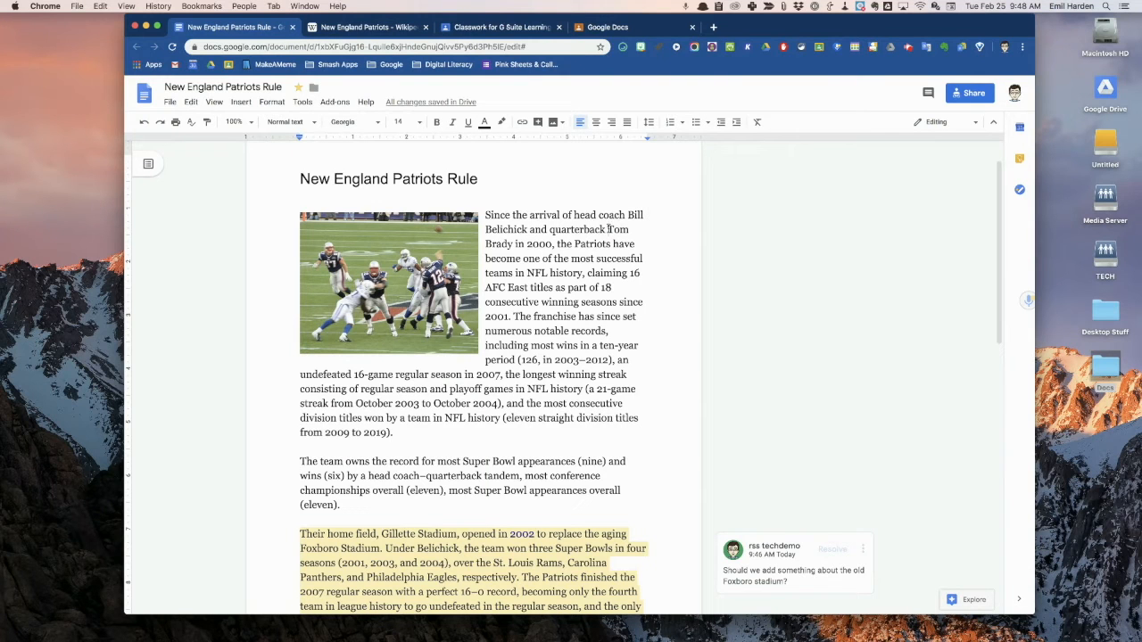
pyautogui.click(608, 230)
pyautogui.write('a;lkj asodiu asl;kj')
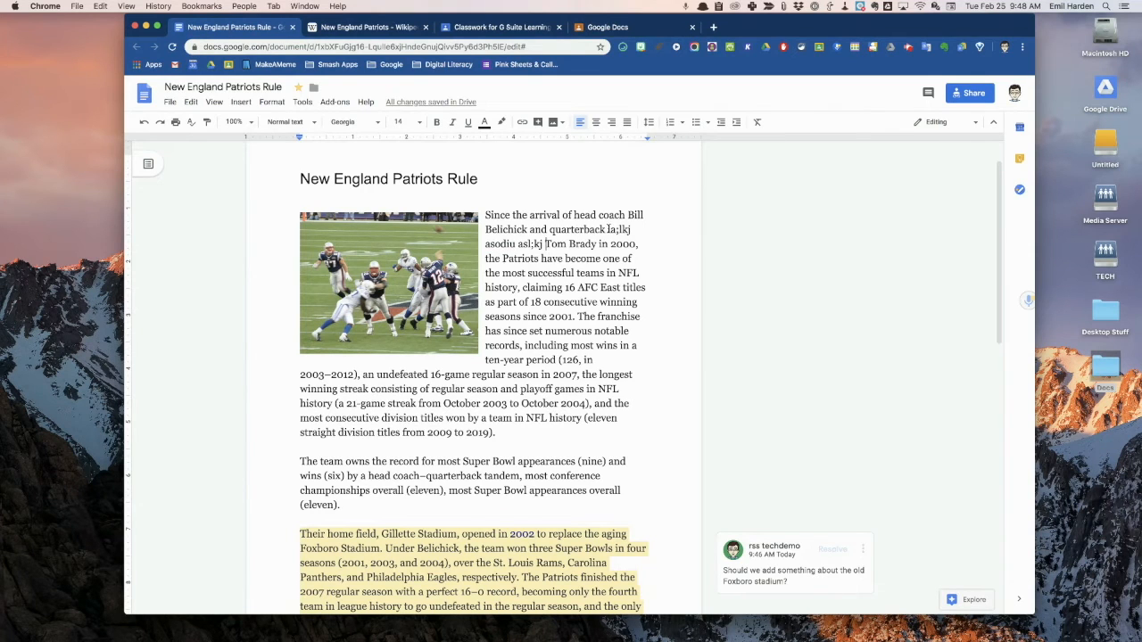
pyautogui.moveTo(547, 245); pyautogui.dragTo(607, 230)
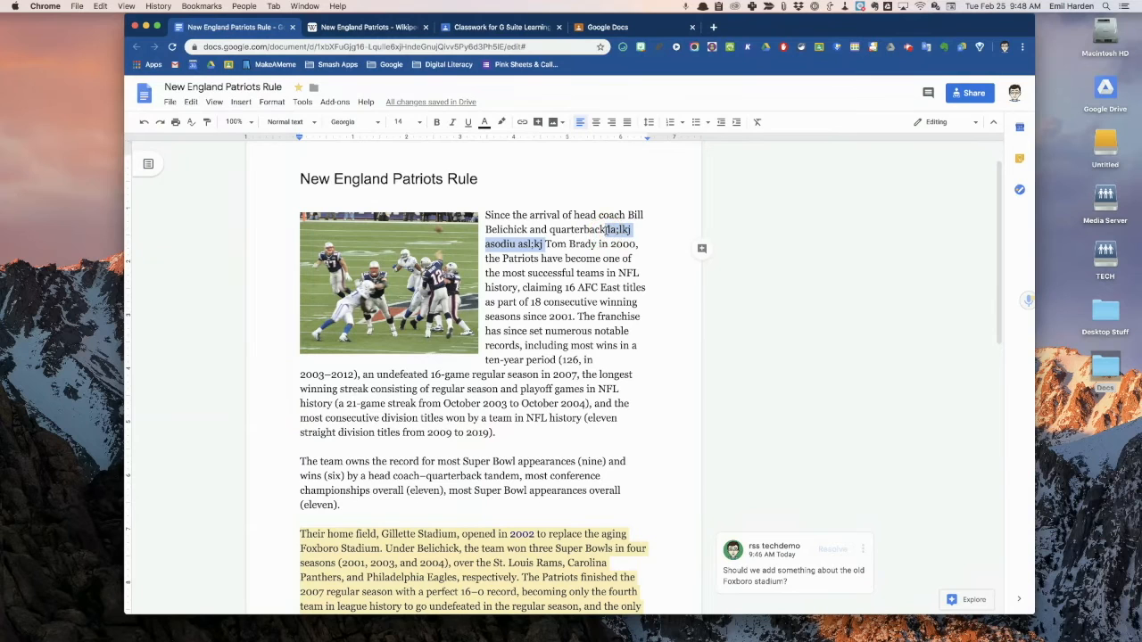
pyautogui.press('BackSpace')
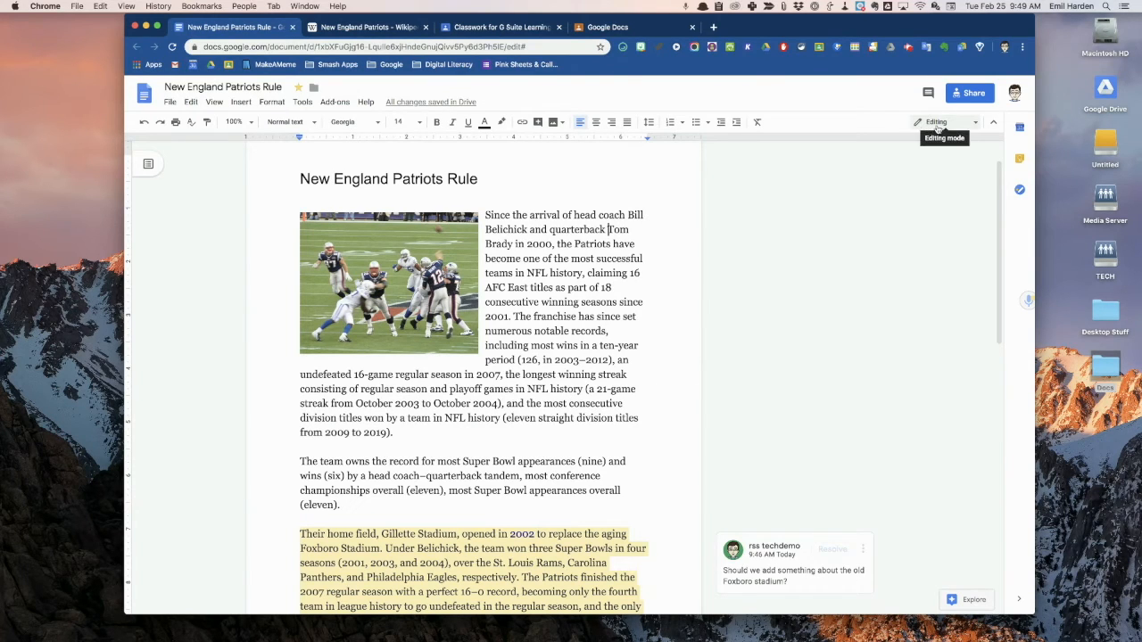
# Switch the document to Suggesting mode and suggest adding ", late draft pick" after "Tom Brady" in the first paragraph.
pyautogui.click(976, 126)
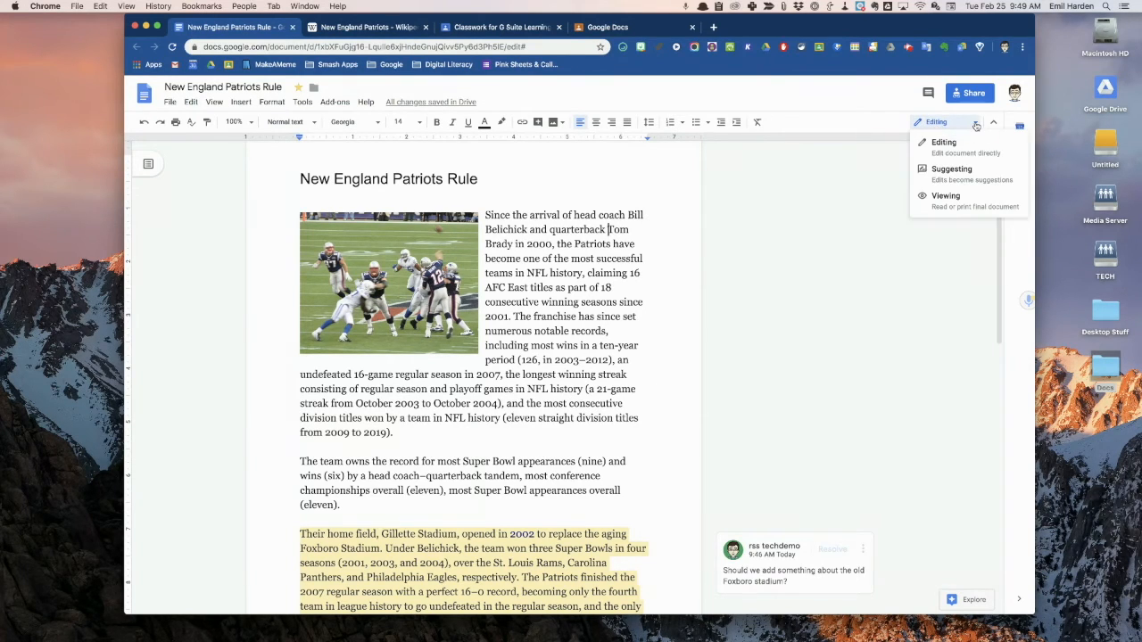
pyautogui.click(951, 170)
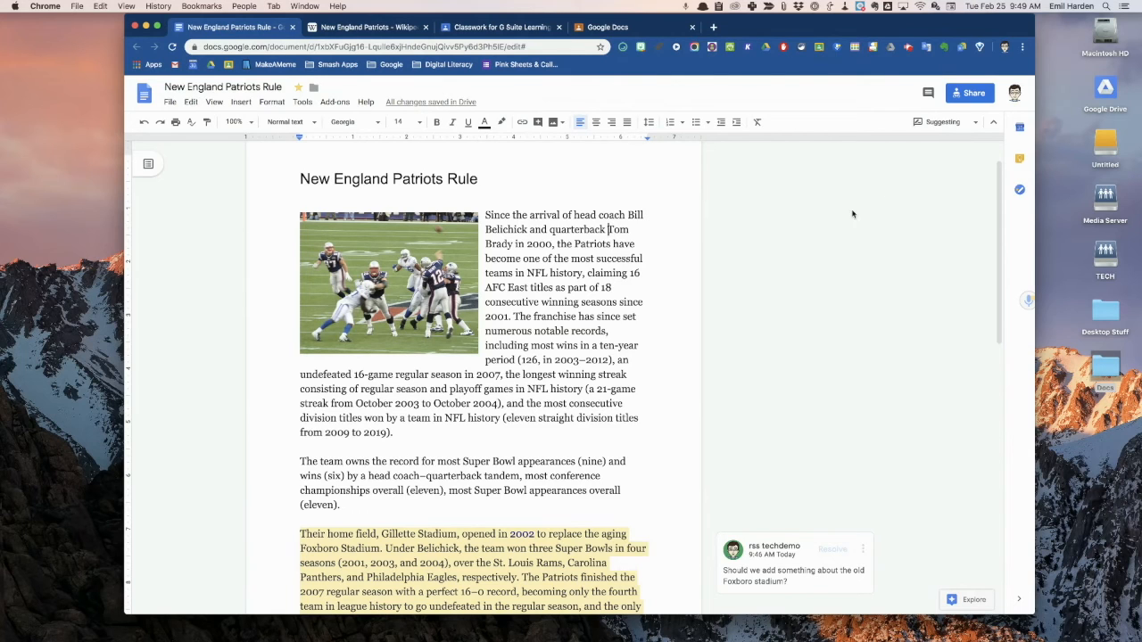
pyautogui.click(513, 244)
pyautogui.write(', late draft')
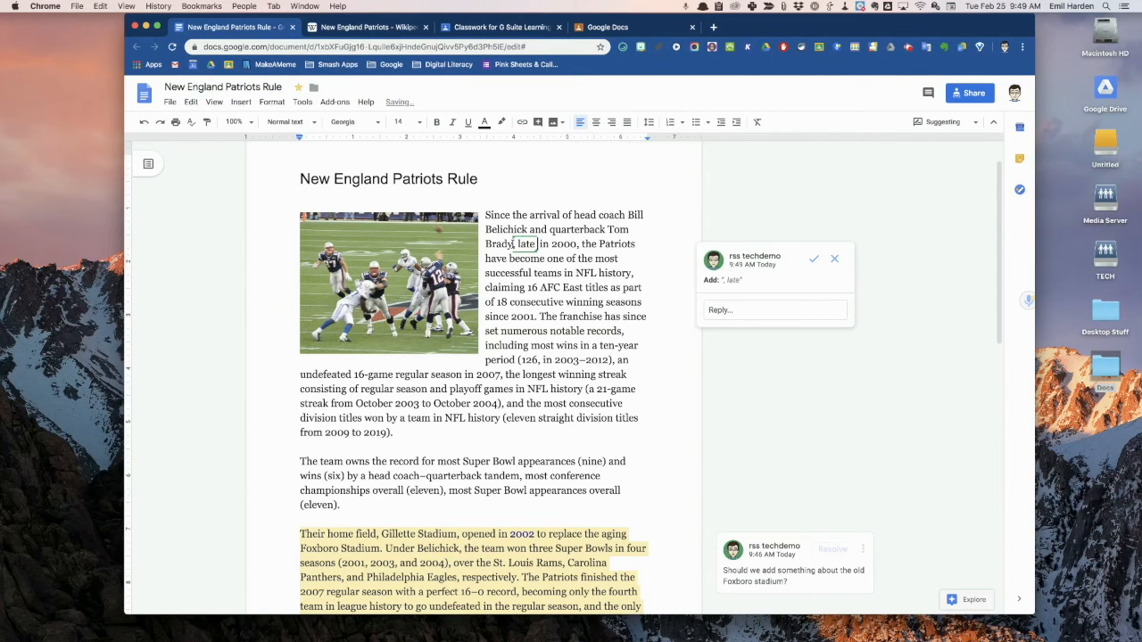
pyautogui.write(' pick')
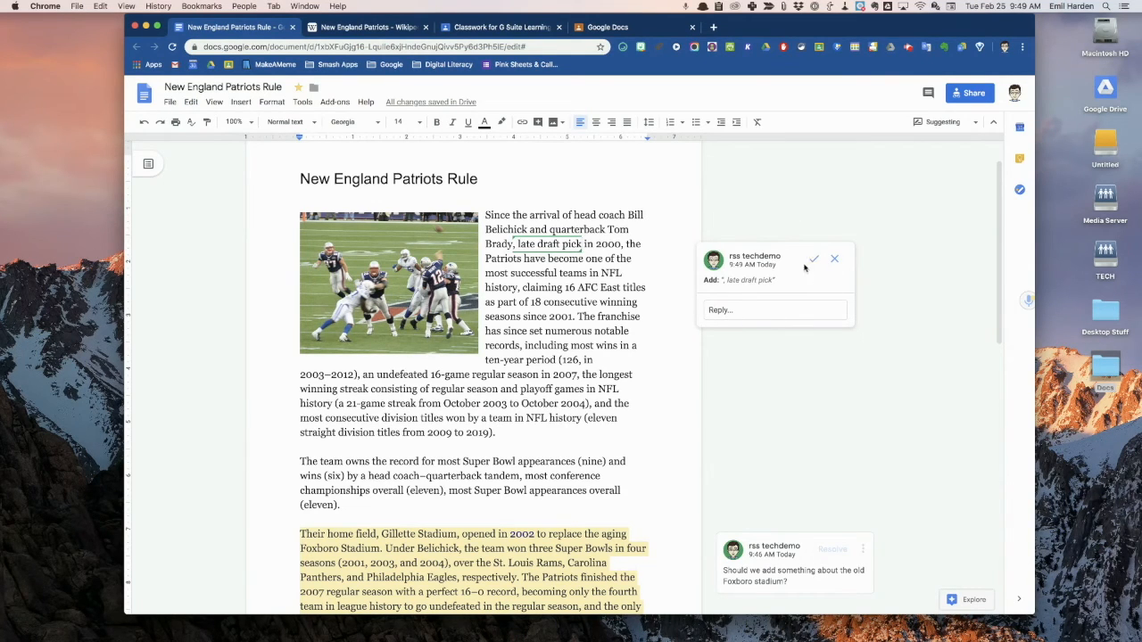
pyautogui.click(761, 386)
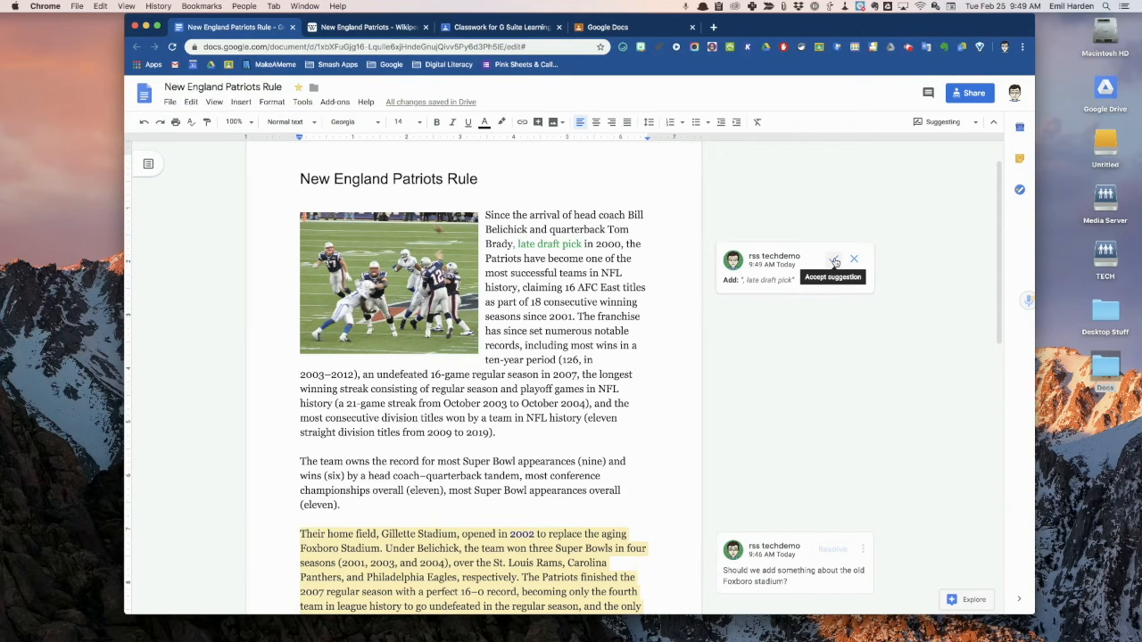
# Open a reply on the ", late draft pick" suggestion, cancel the reply, and reject the suggestion.
pyautogui.click(806, 282)
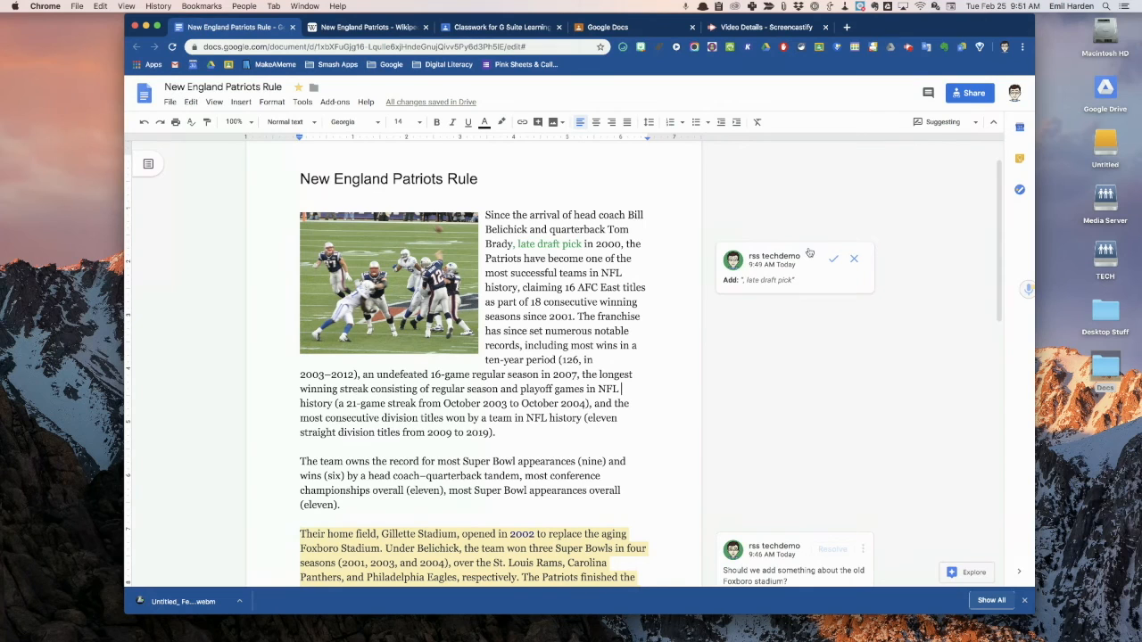
pyautogui.click(736, 310)
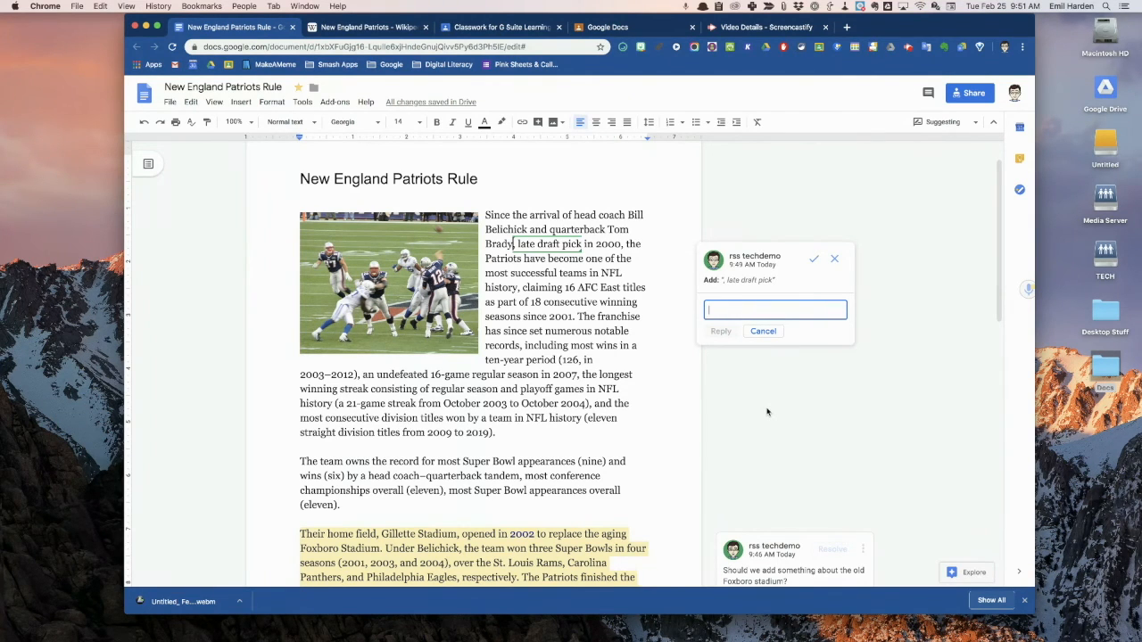
pyautogui.click(771, 335)
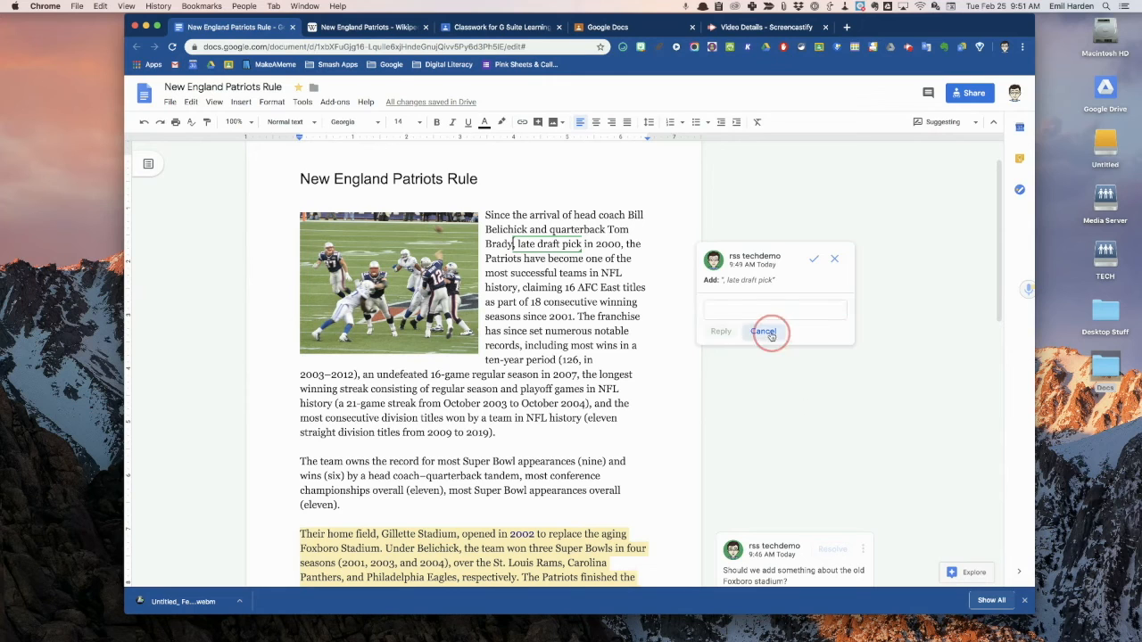
pyautogui.click(834, 259)
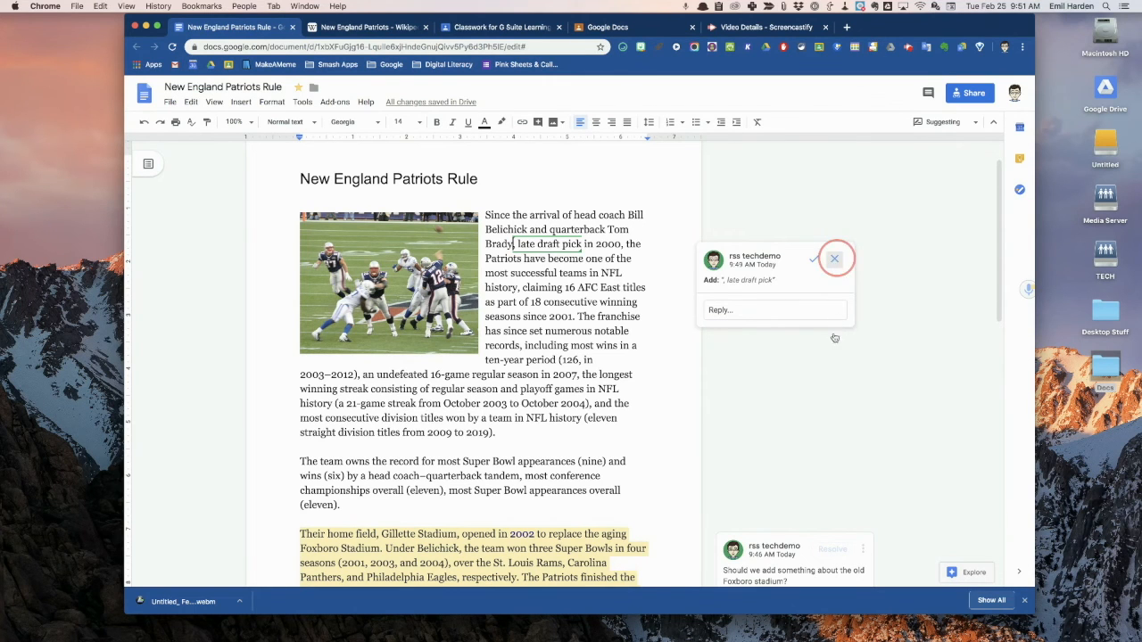
# Switch the document to Editing mode and back to Suggesting mode.
pyautogui.click(971, 125)
pyautogui.click(947, 144)
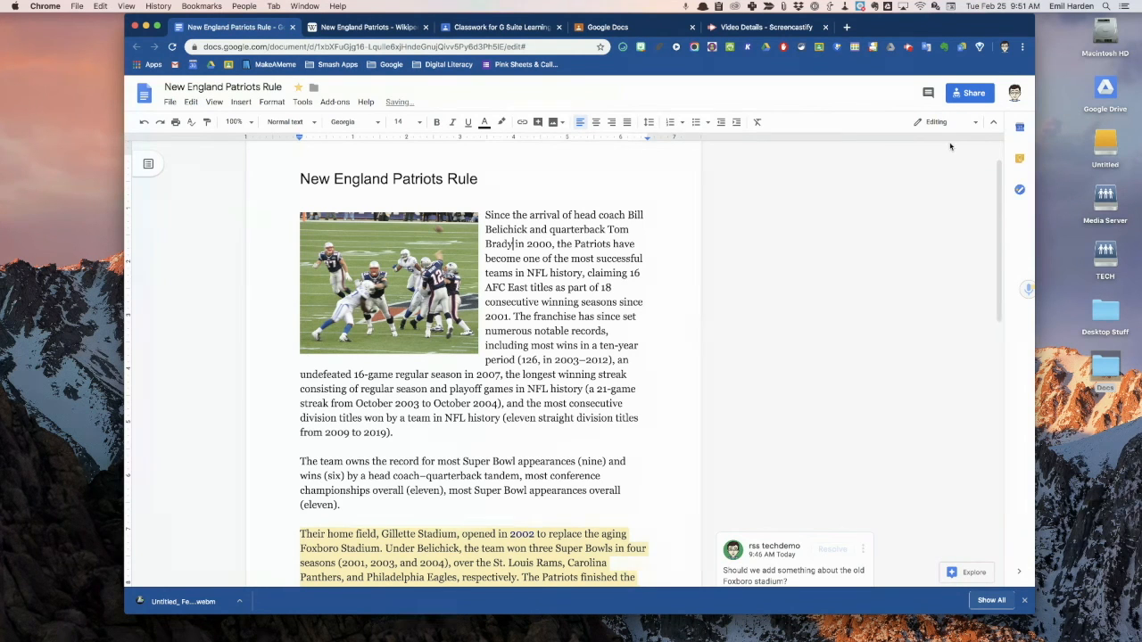
pyautogui.click(960, 123)
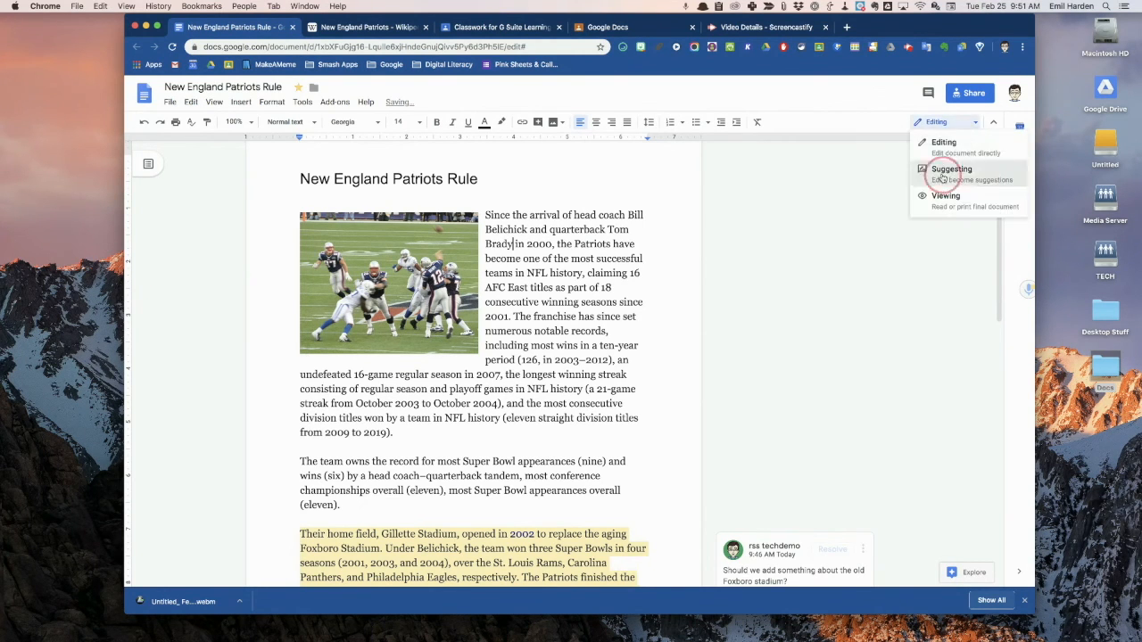
pyautogui.click(948, 170)
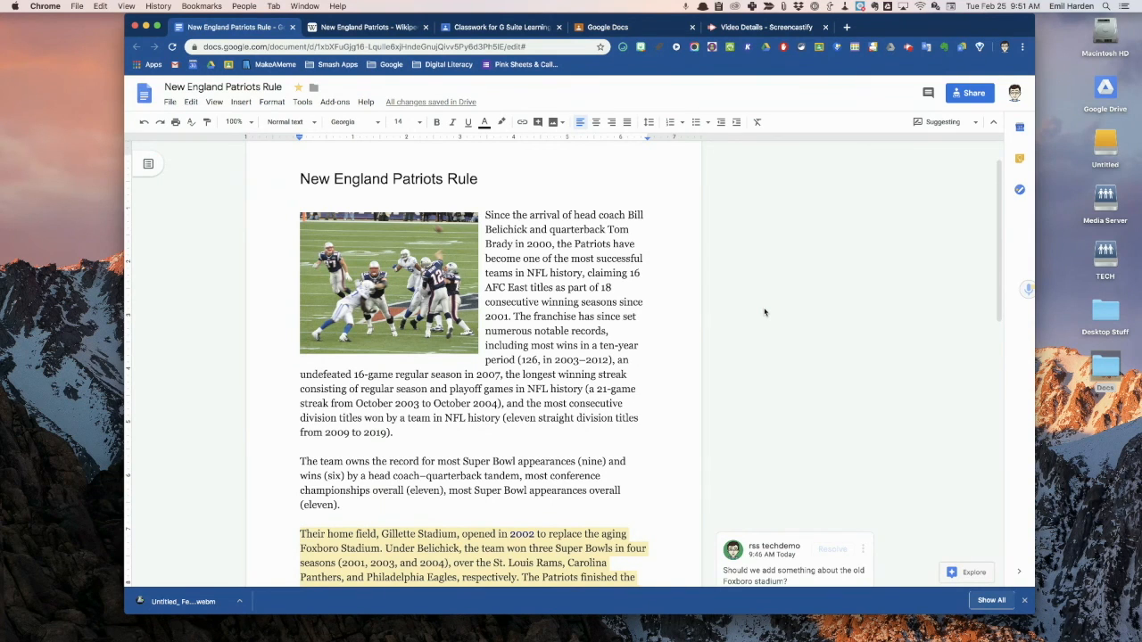
pyautogui.scroll(-1, 765, 313)
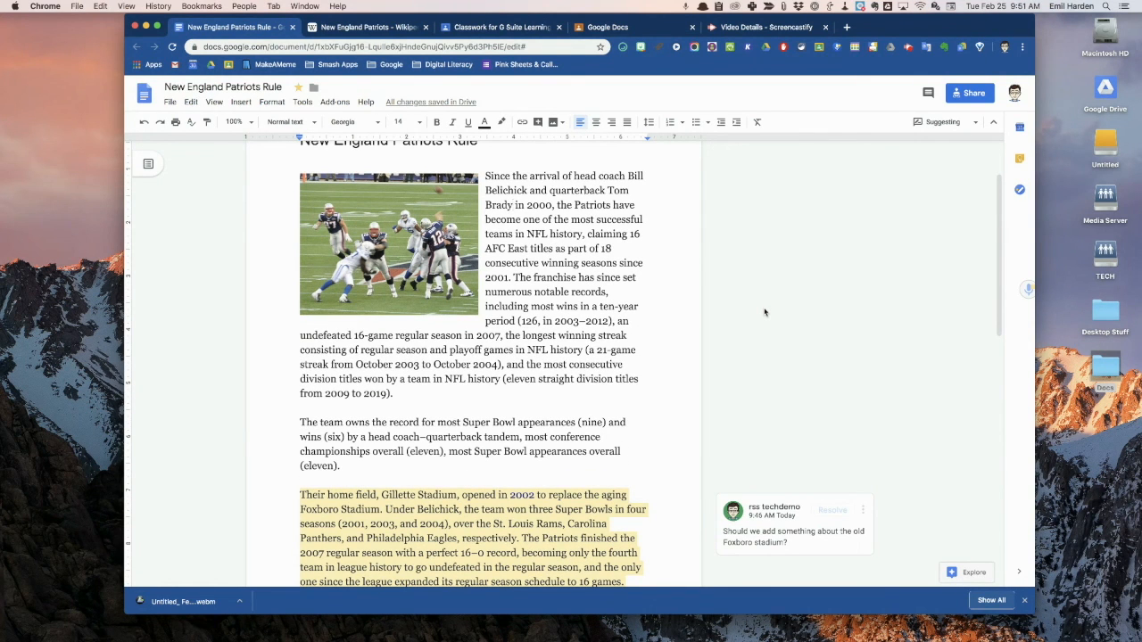